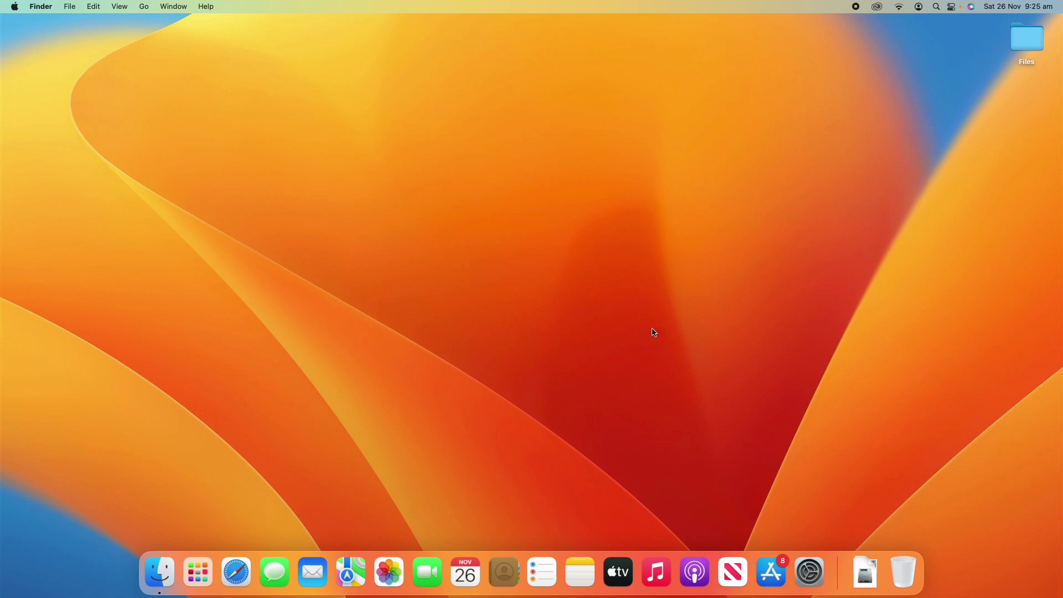
Open System Settings and display the Login Items page of the General settings
click(811, 573)
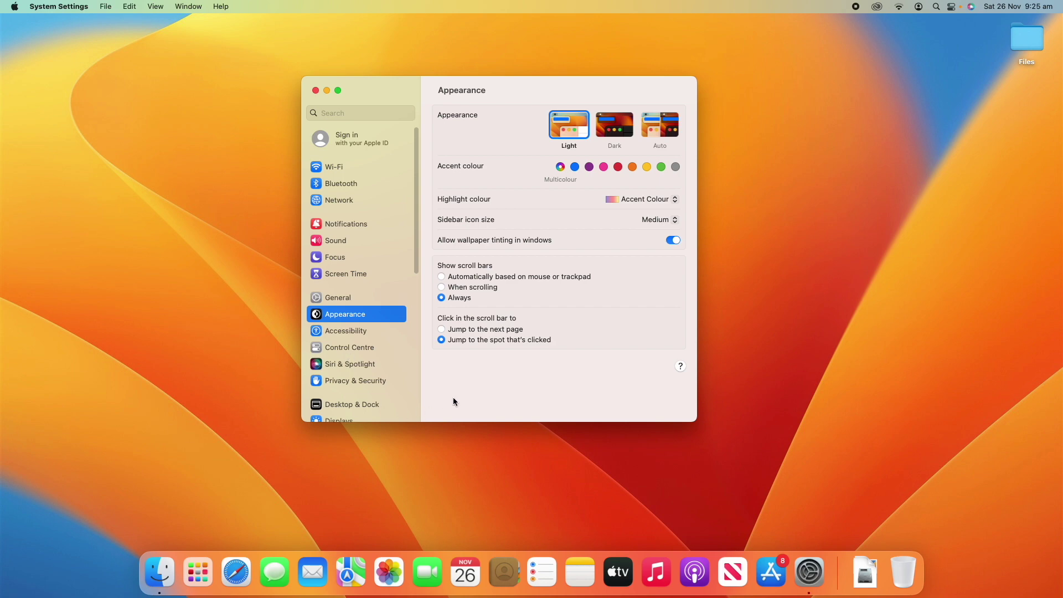
click(330, 113)
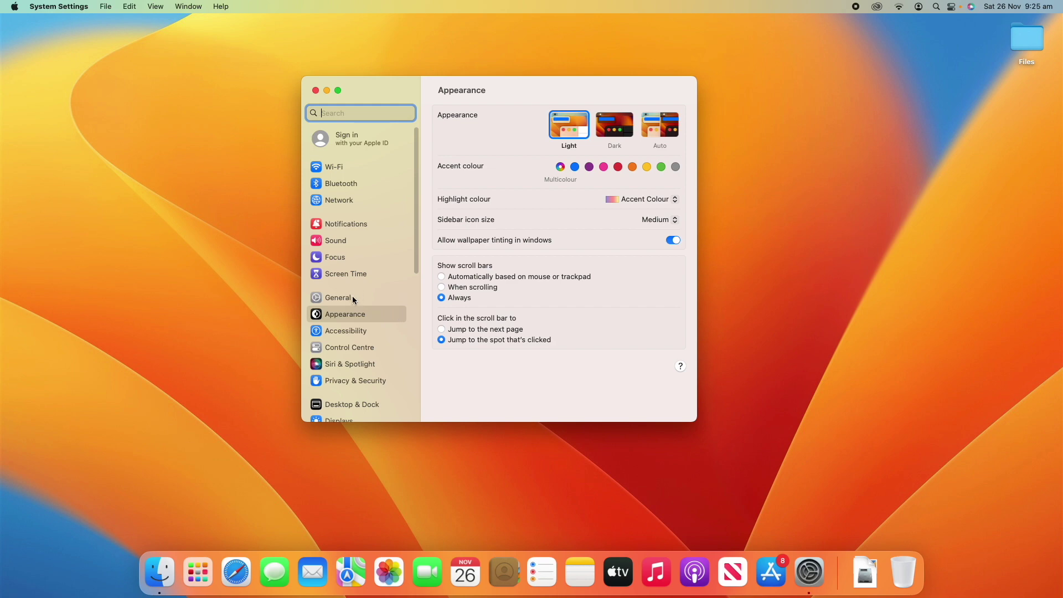
click(367, 298)
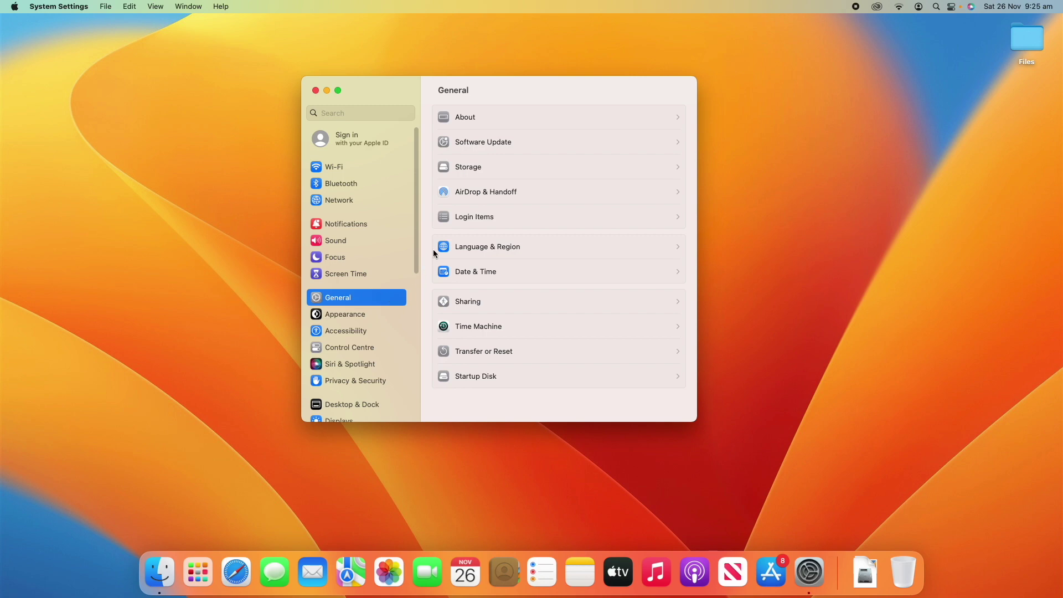
click(497, 216)
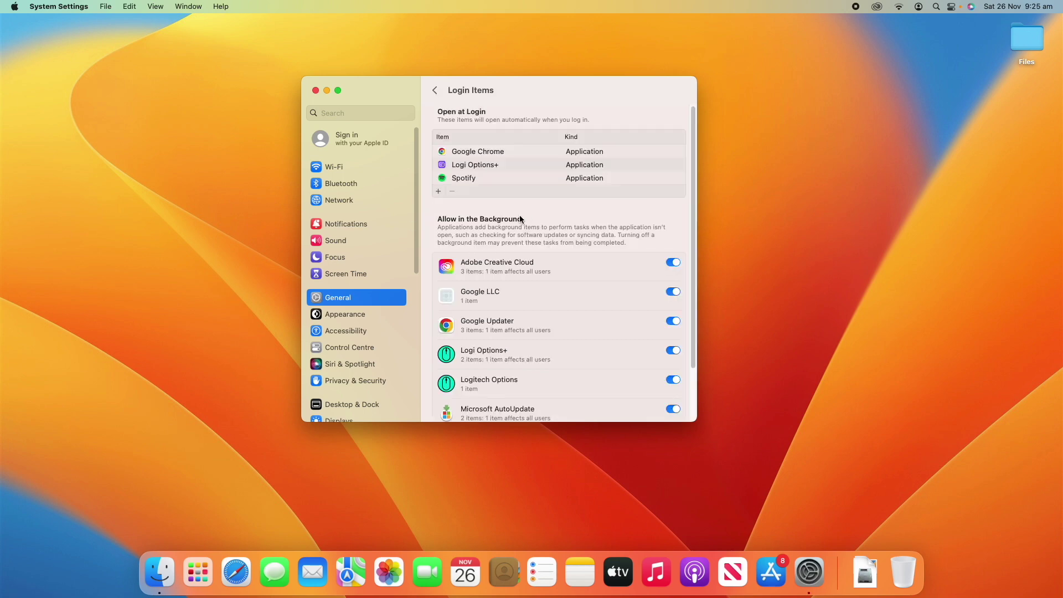
drag(574, 93, 604, 107)
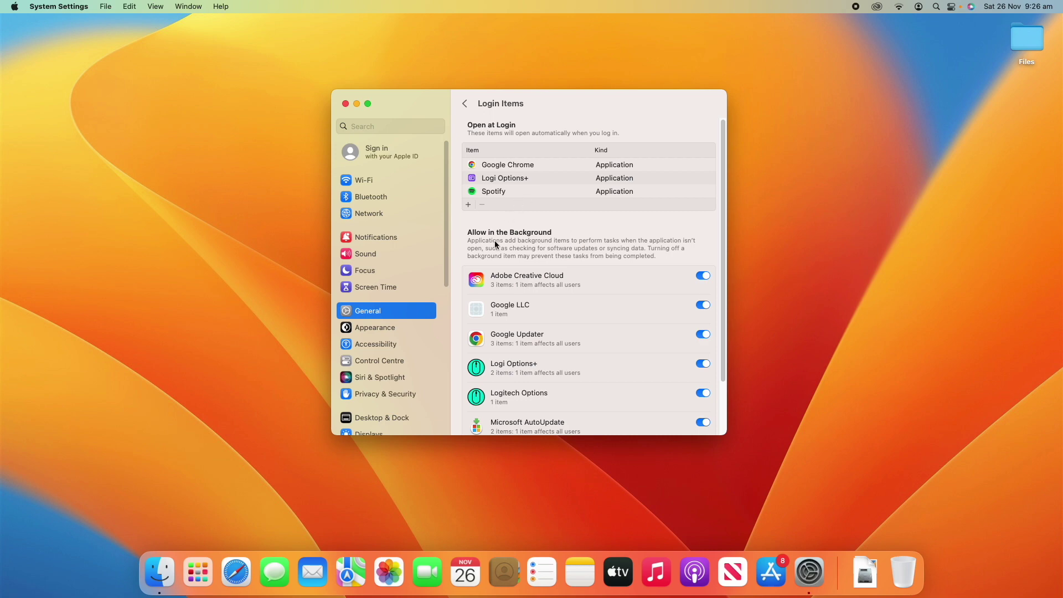
scroll(481, 250, down, 5)
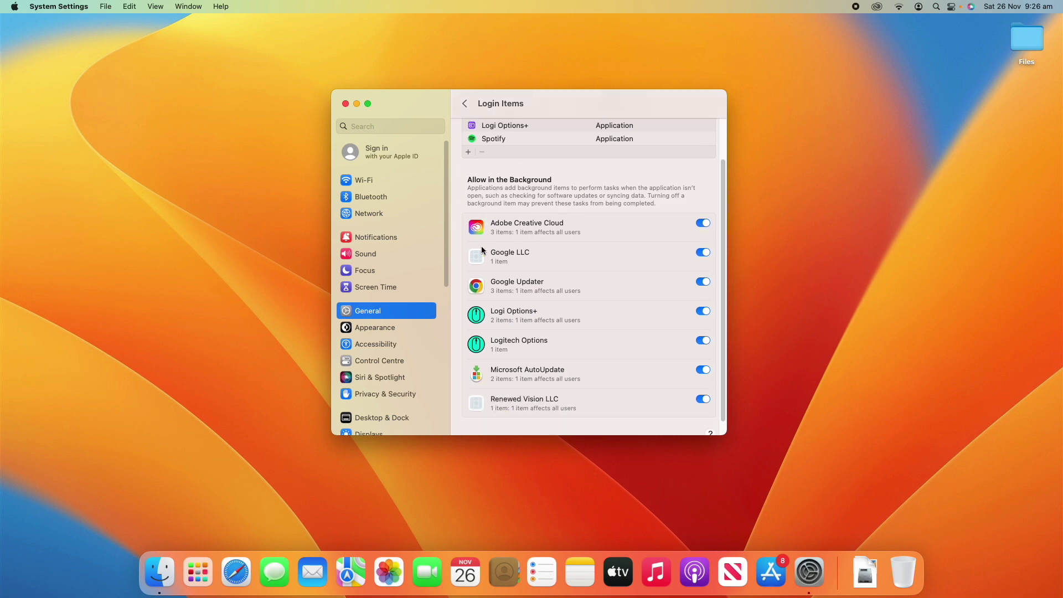
scroll(481, 246, up, 5)
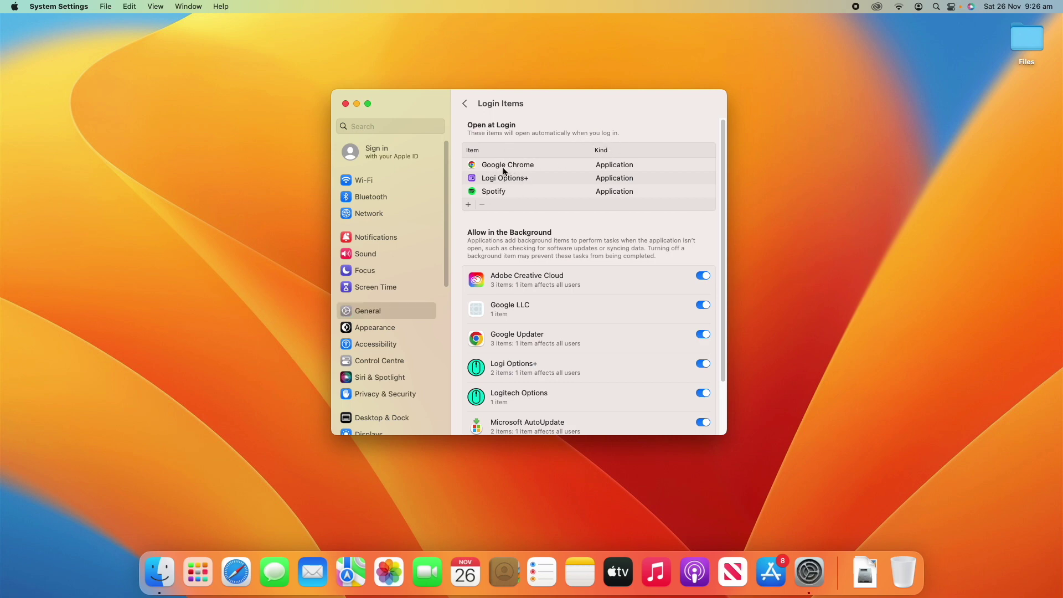
Remove Spotify and Google Chrome from the list of applications that open at login
click(513, 165)
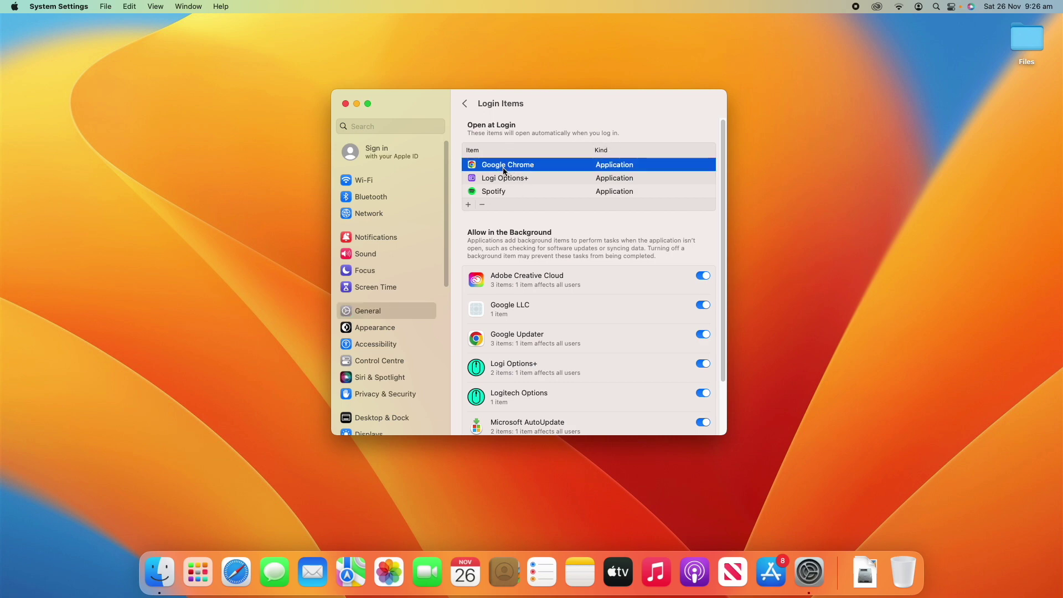
click(540, 178)
click(538, 191)
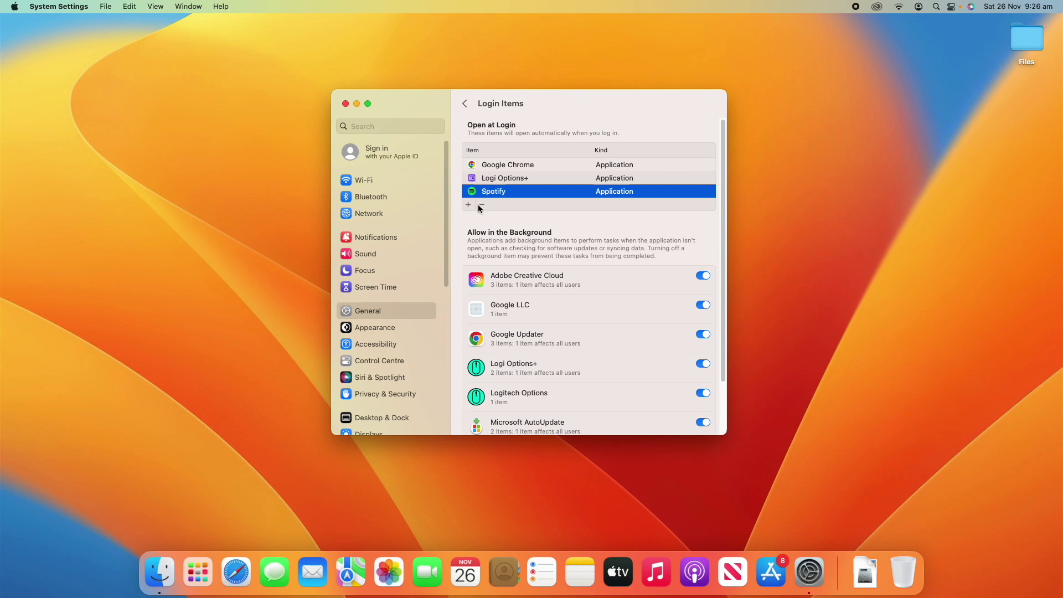
click(495, 218)
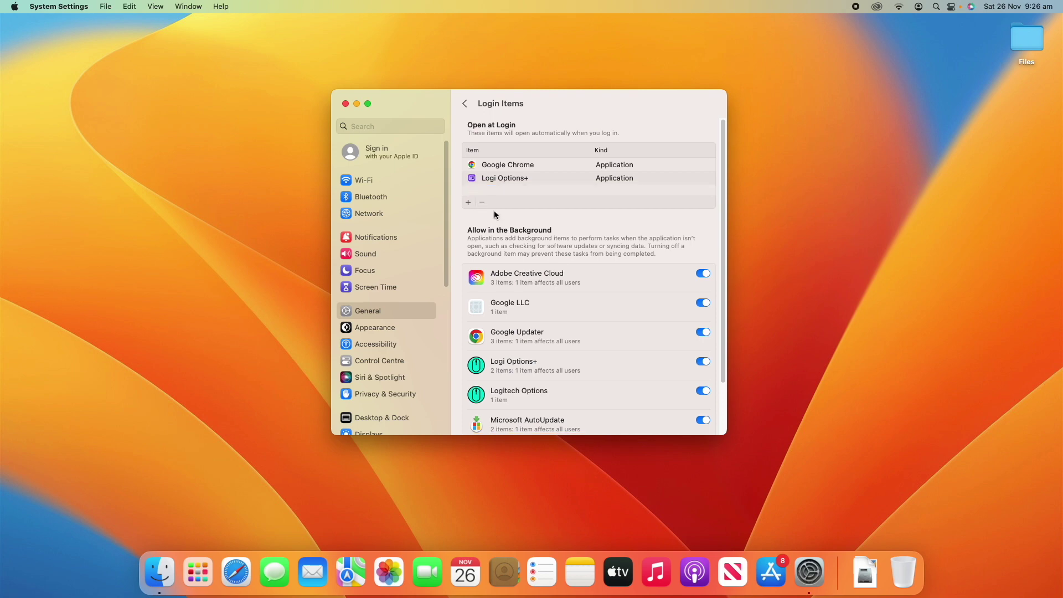
click(516, 166)
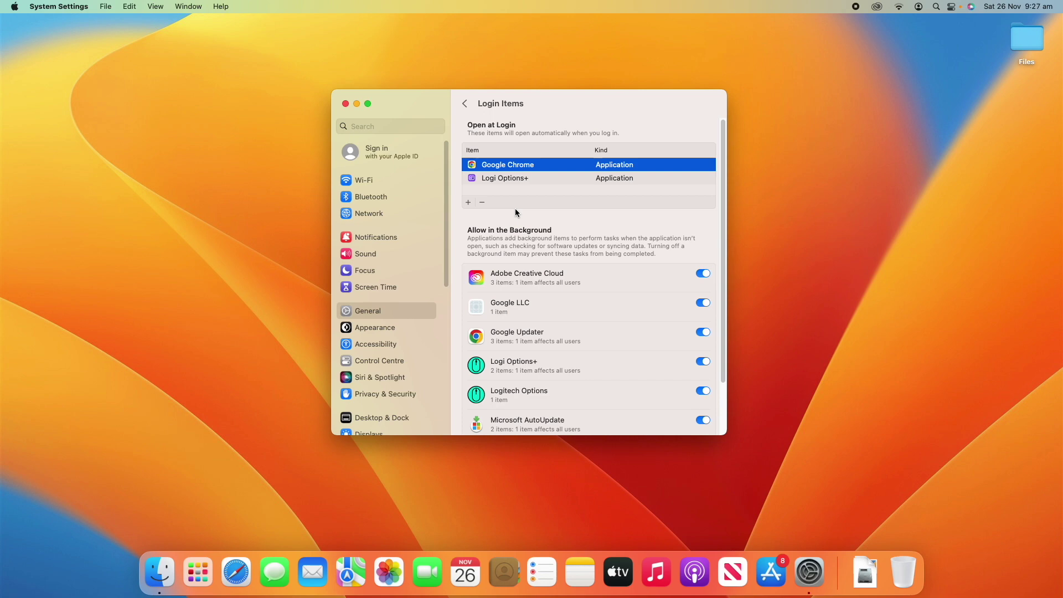
click(482, 203)
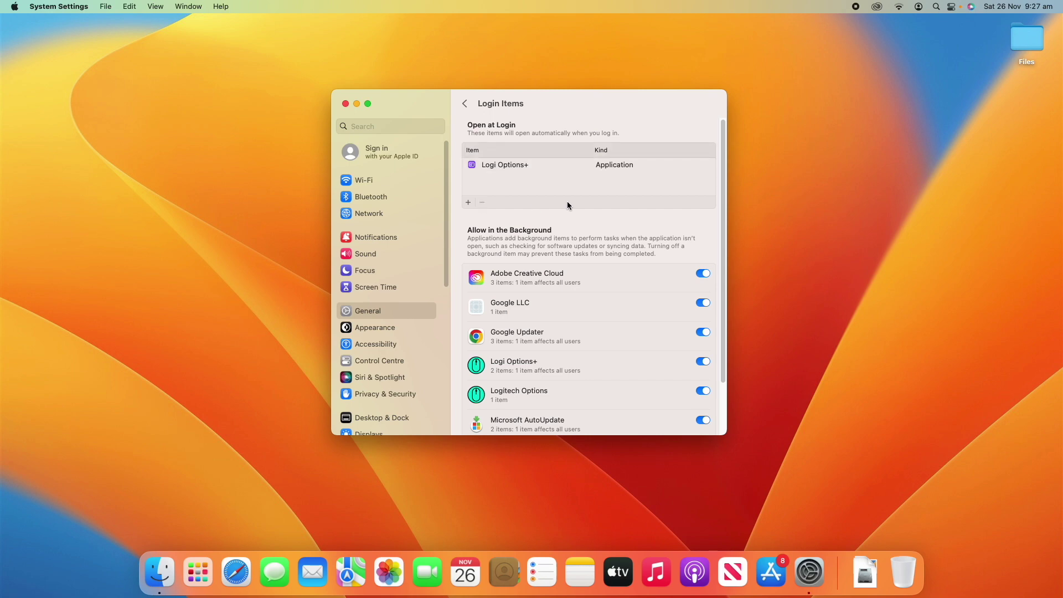
Add Discord from the Applications folder to the items that open at login
click(468, 204)
key(Escape)
click(469, 204)
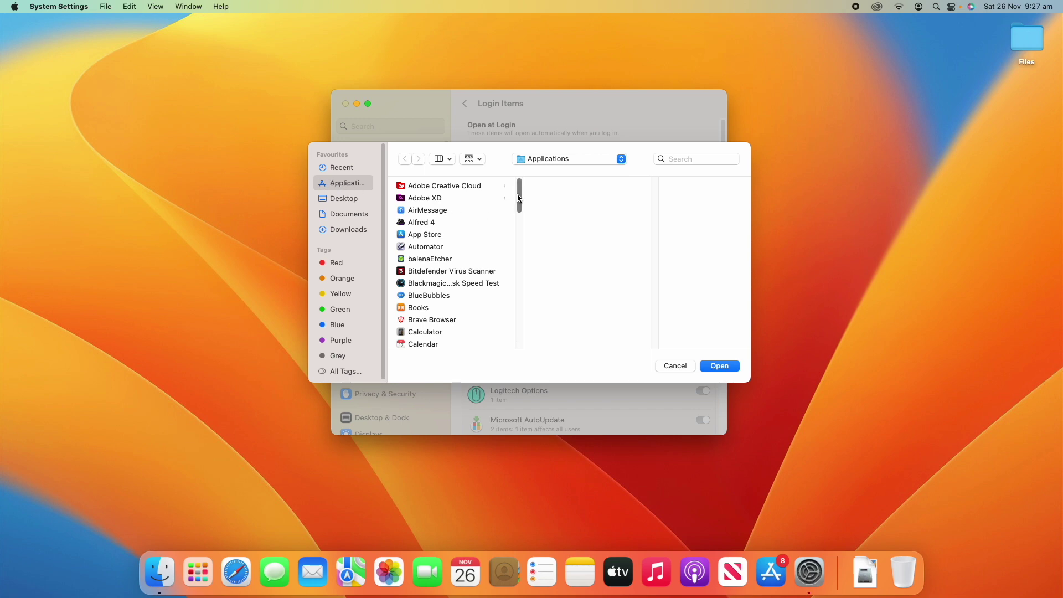
drag(518, 197, 518, 205)
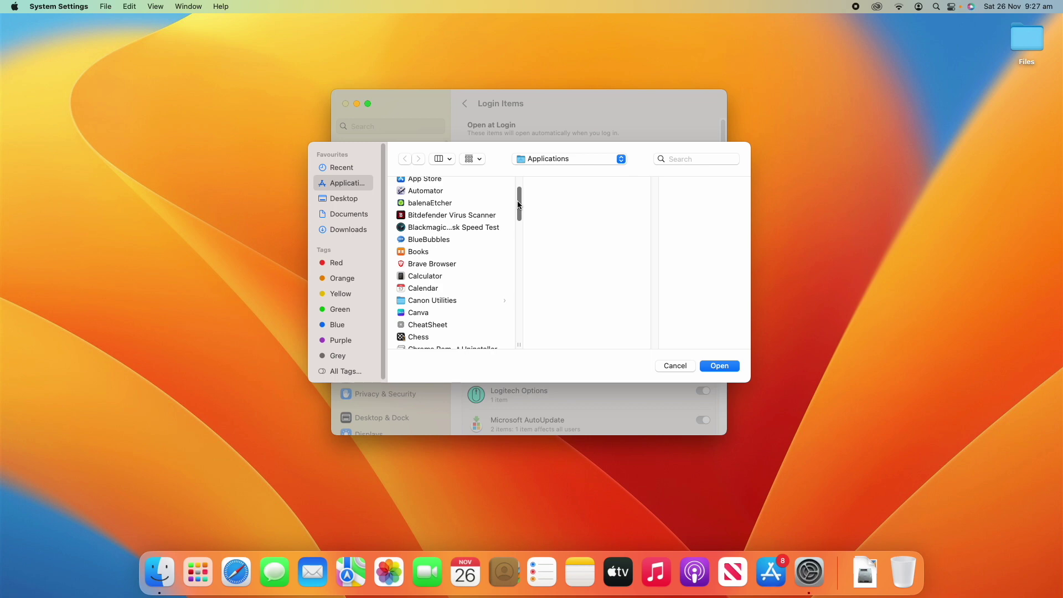
drag(518, 205, 512, 229)
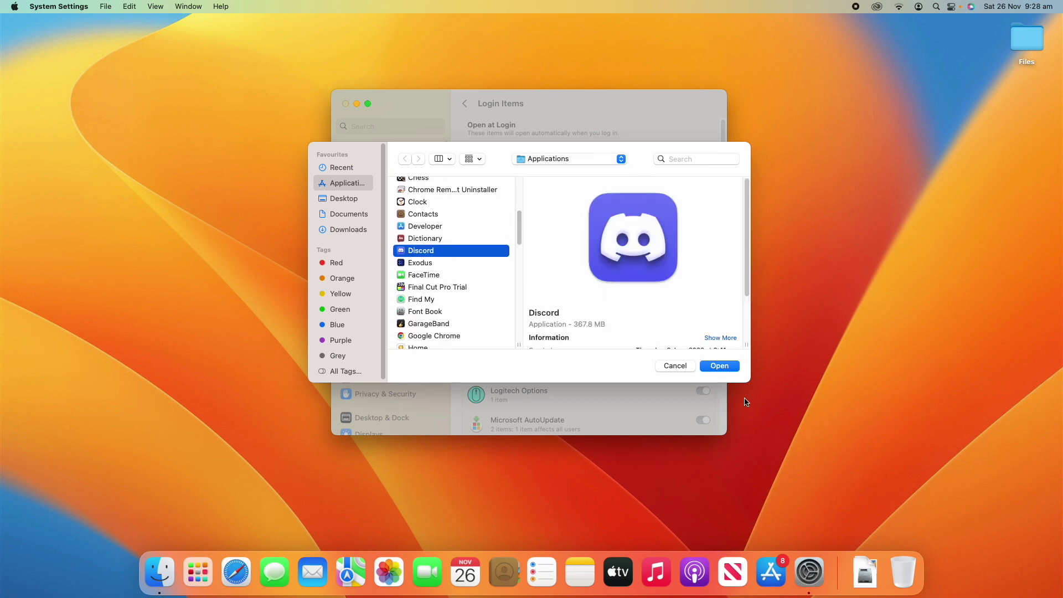
click(726, 366)
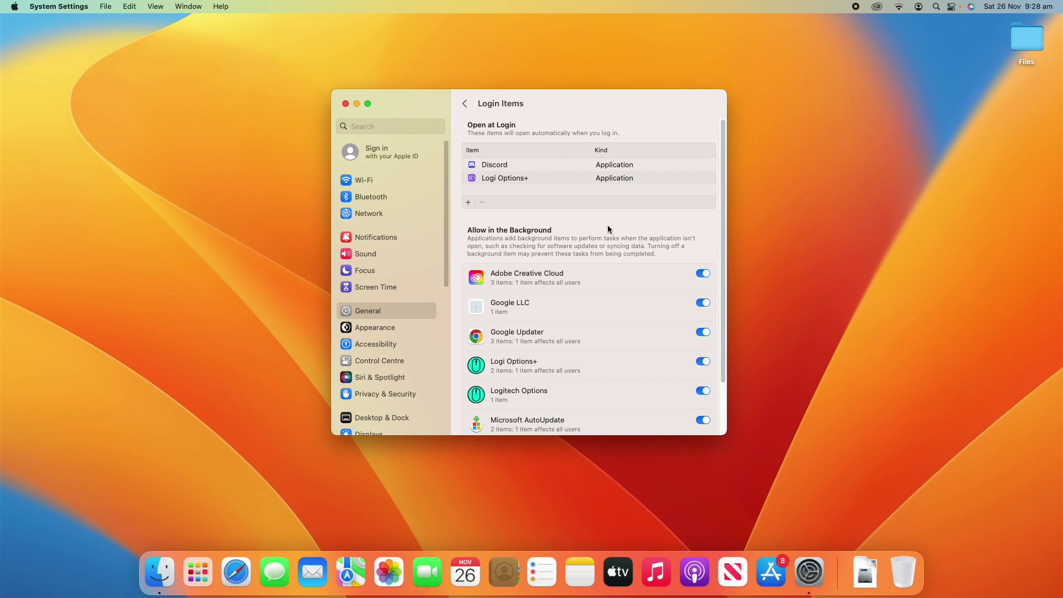
Add Visual Studio Code from the Applications folder to the items that open at login
click(469, 202)
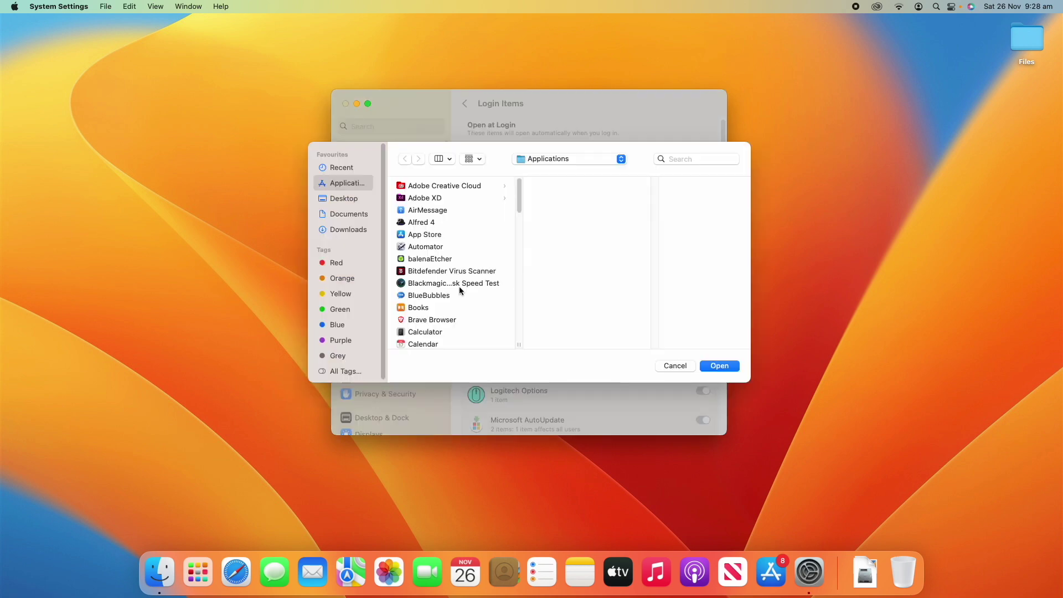
scroll(471, 299, down, 20)
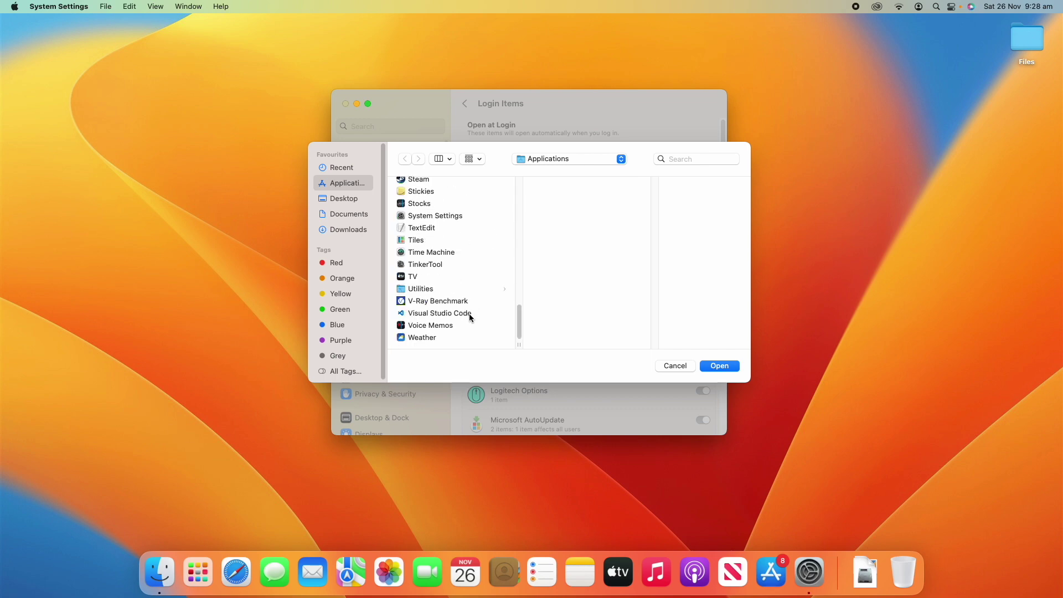
click(472, 314)
click(732, 368)
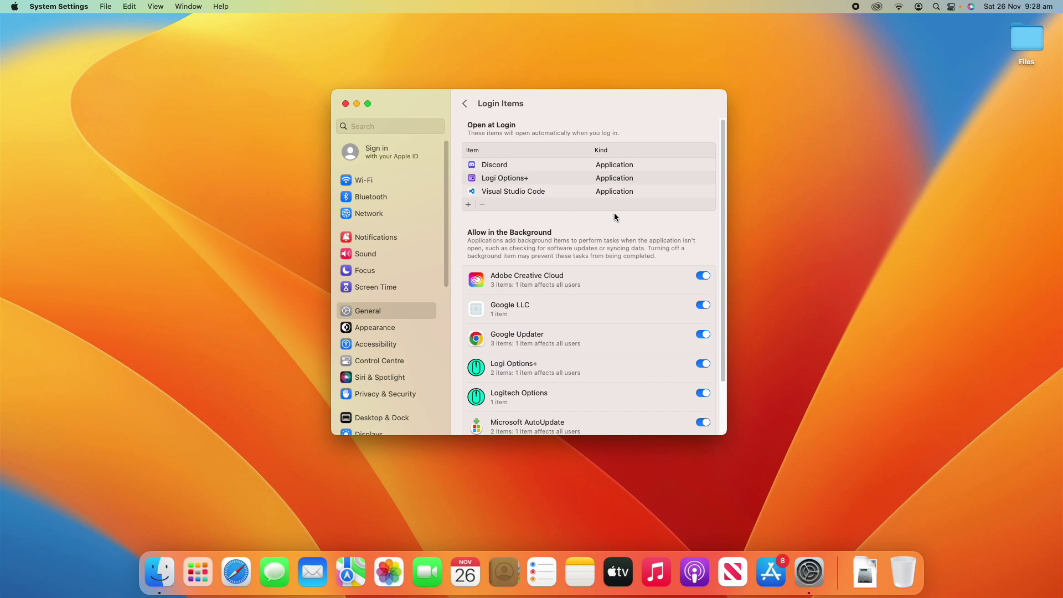
Turn off background activity for Logitech Options, Logi Options+ and Google Updater, entering the account password to authorize the changes
scroll(593, 213, down, 5)
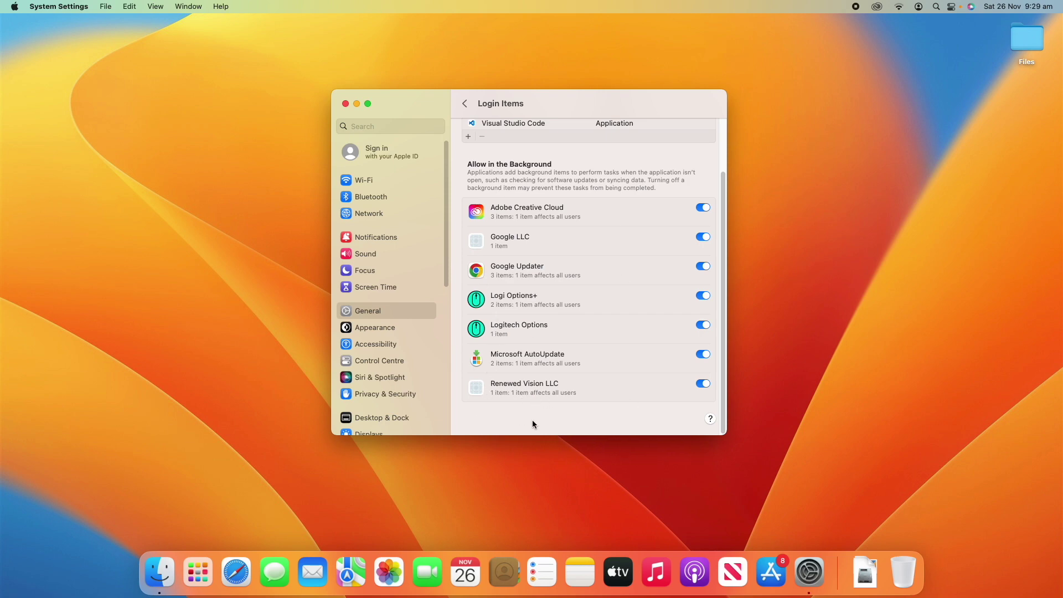
scroll(537, 388, up, 2)
scroll(537, 386, down, 2)
click(702, 325)
click(702, 295)
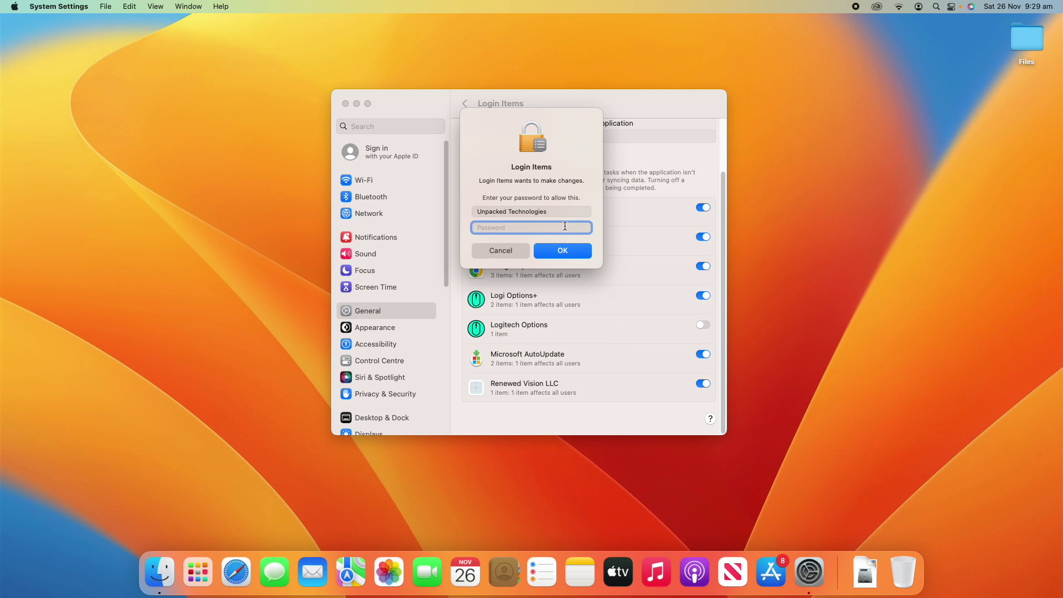
text(•••••)
key(Return)
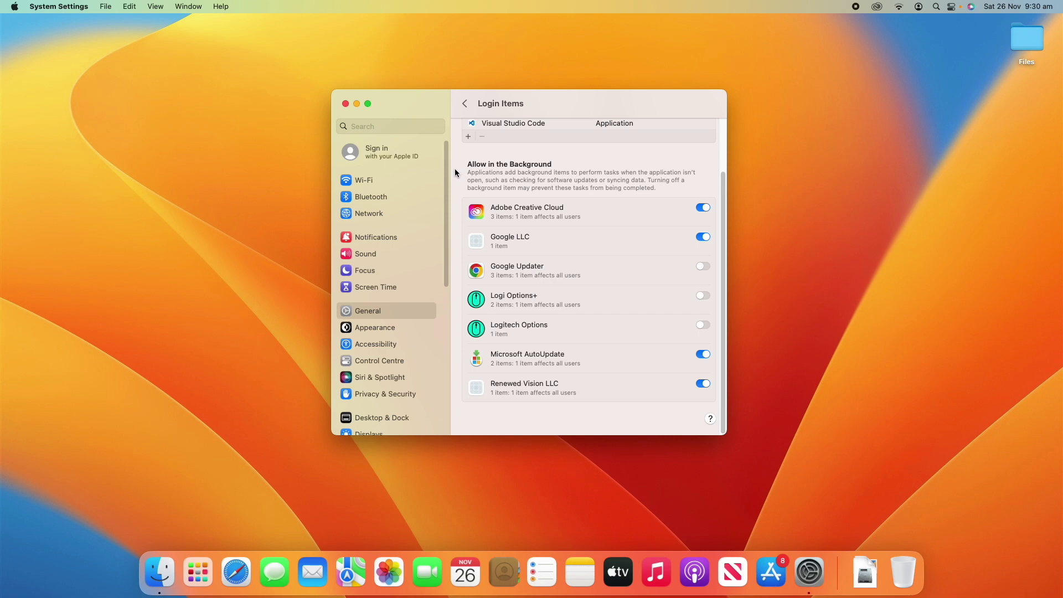
Look over the login and background items, and close the System Settings window
scroll(458, 174, up, 3)
scroll(474, 212, down, 3)
scroll(525, 183, up, 3)
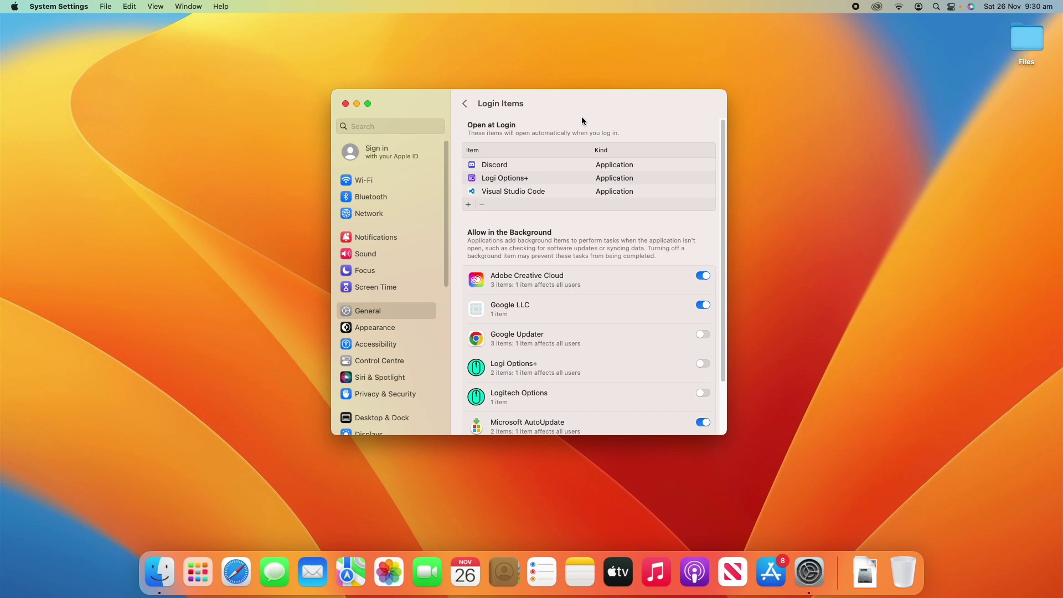
key(super+w)
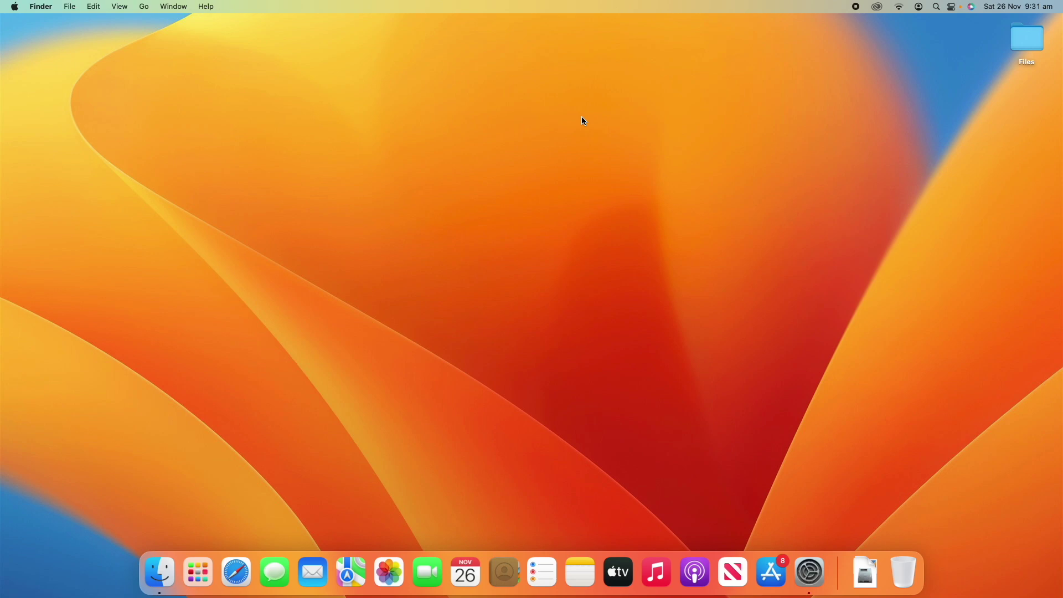